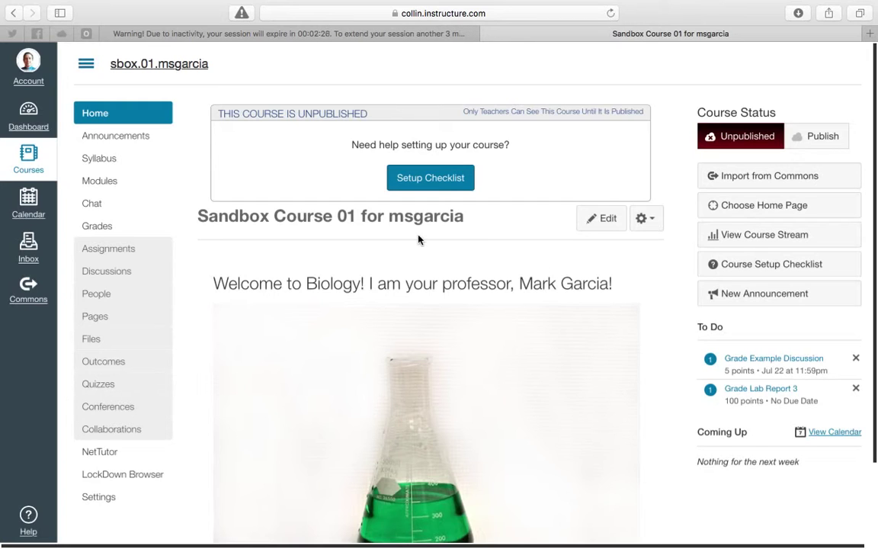
Open the course's gradebook and filter the student list by "Test".
click(105, 229)
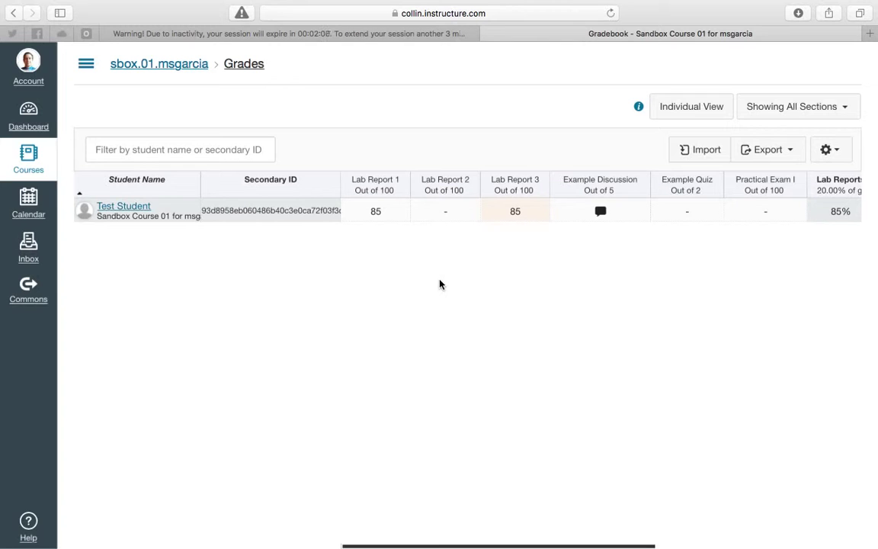
click(192, 151)
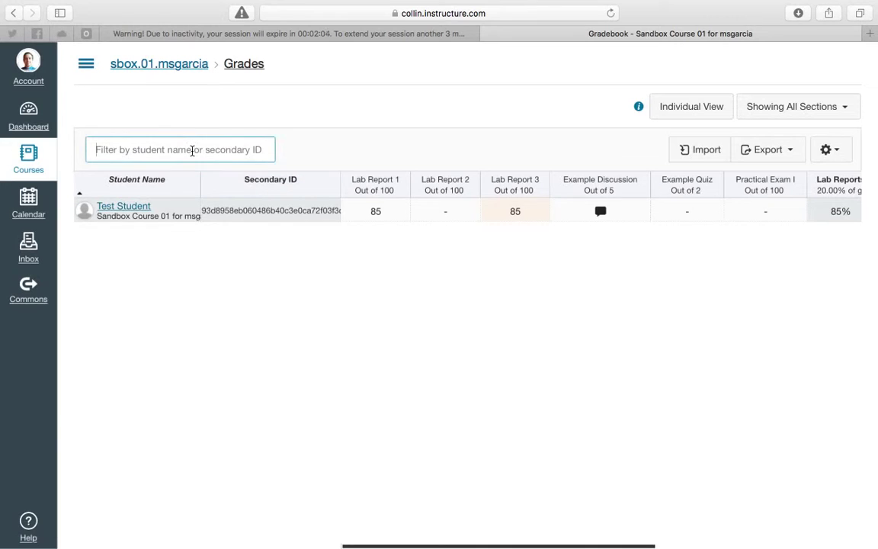
text(Test)
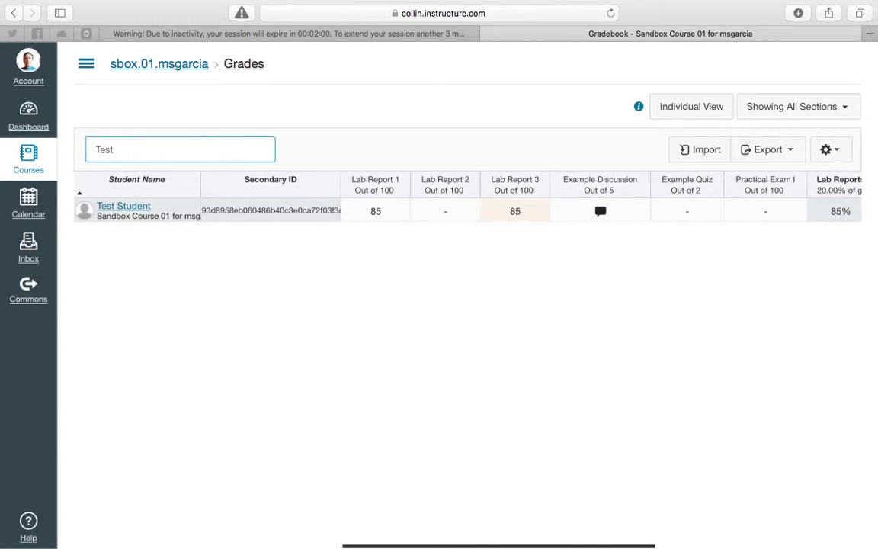
Replace the student filter text with a different student's first name.
key(BackSpace)
key(BackSpace)
key(BackSpace)
text(Roger)
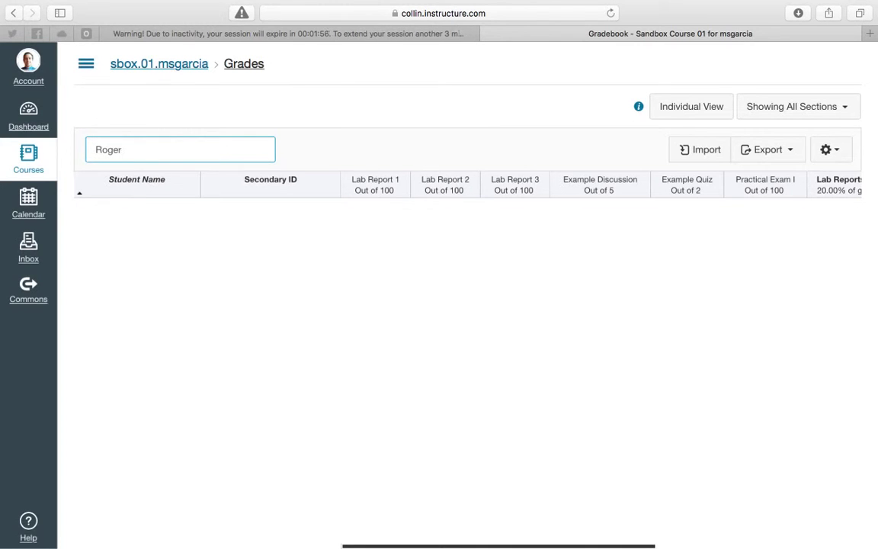
Filter the gradebook for "Test Student", and clear the filter to list all students.
key(super+a)
key(BackSpace)
text(T)
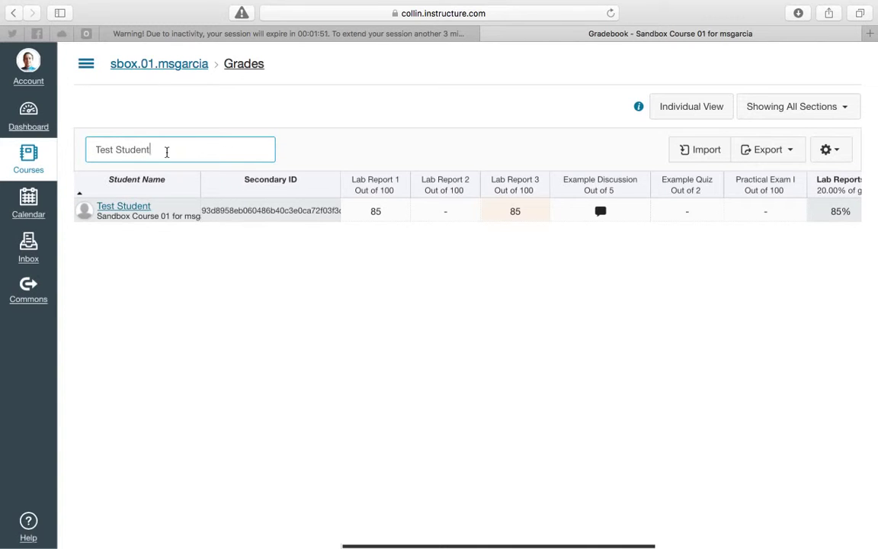
double_click(167, 151)
key(BackSpace)
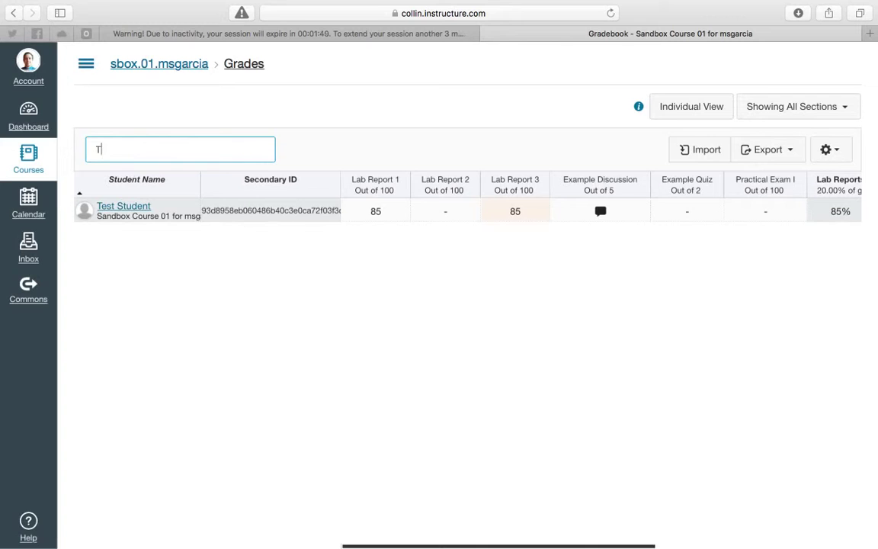
key(BackSpace)
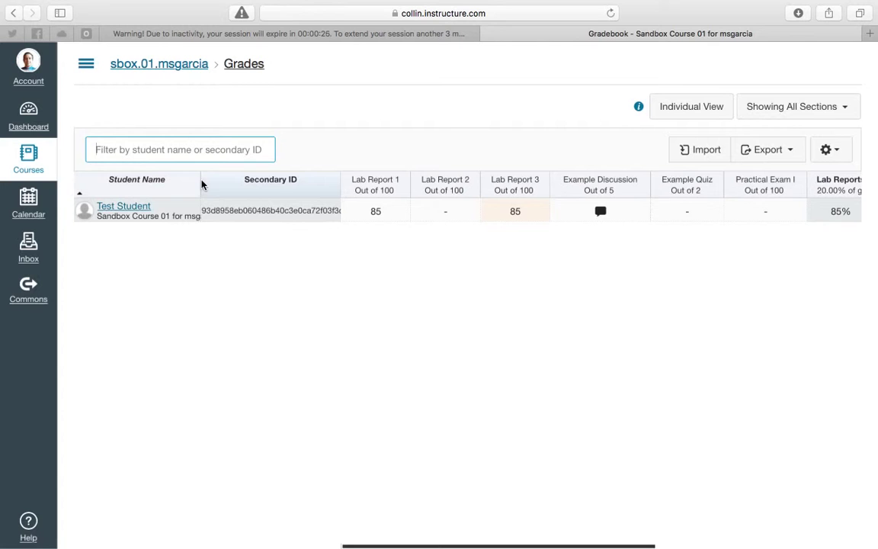
Widen the Student Name column to fit the full section name, and narrow the Secondary ID and Lab Report 1 columns.
drag(201, 183, 220, 182)
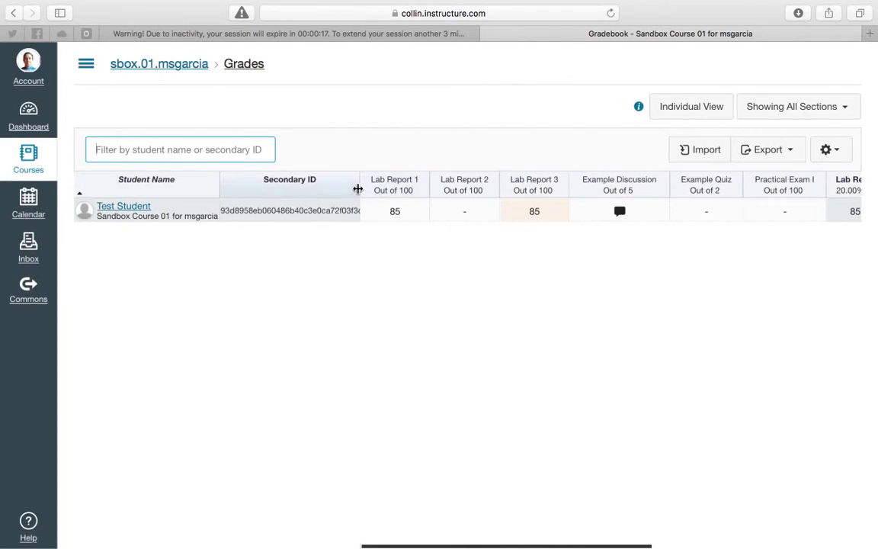
drag(354, 178, 252, 189)
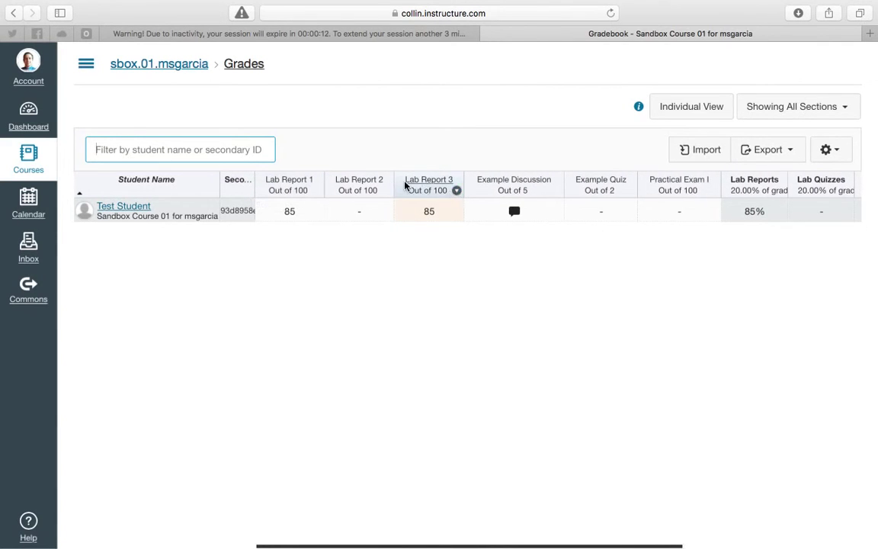
drag(323, 182, 305, 186)
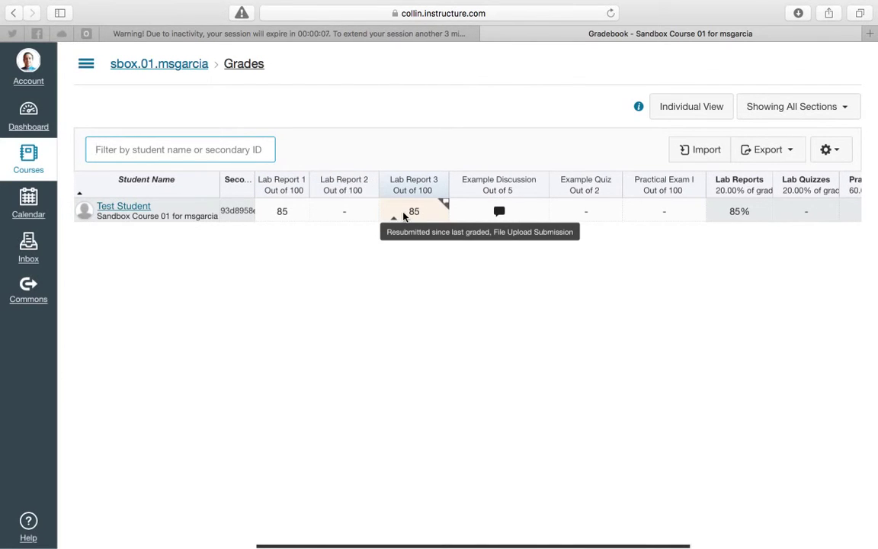
Examine the assignment group percentages and the Total column, and return to the first assignment columns.
scroll(403, 216, right, 5)
scroll(403, 217, right, 1)
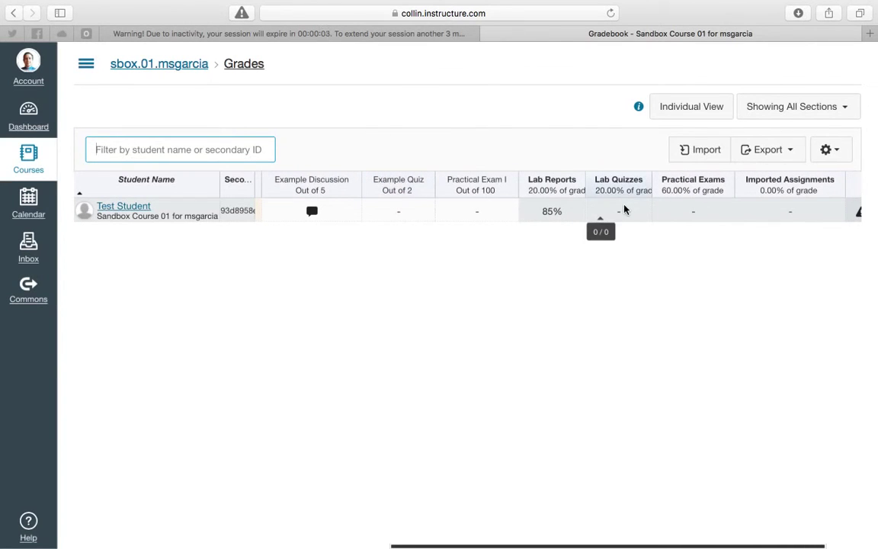
click(564, 204)
scroll(522, 207, right, 3)
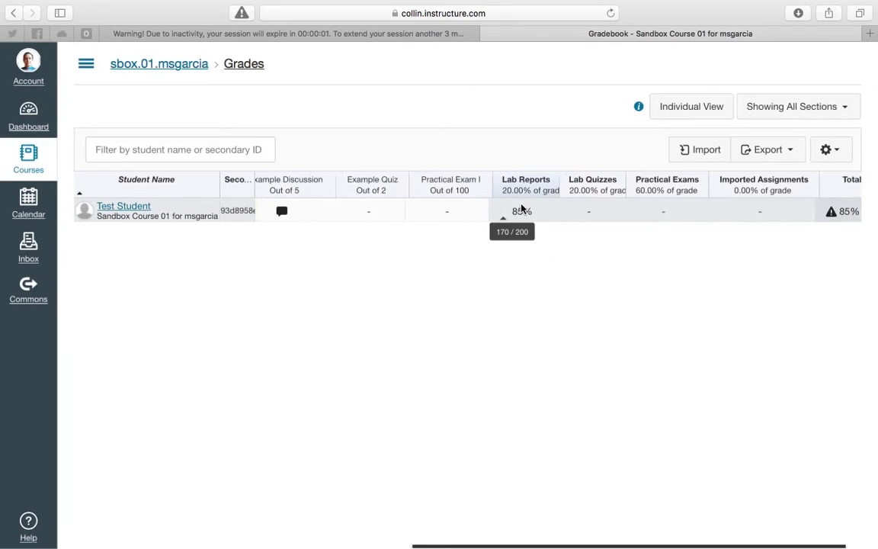
scroll(522, 208, left, 5)
scroll(522, 208, right, 3)
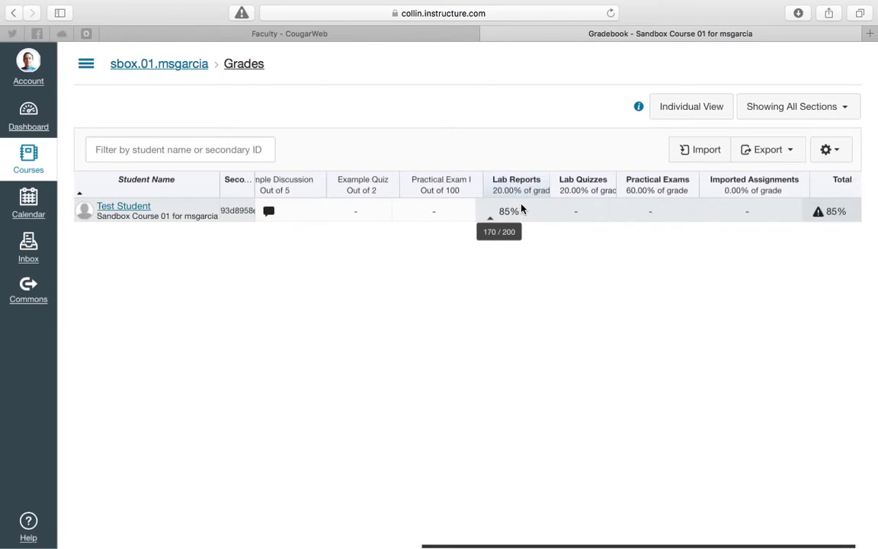
drag(792, 543, 585, 543)
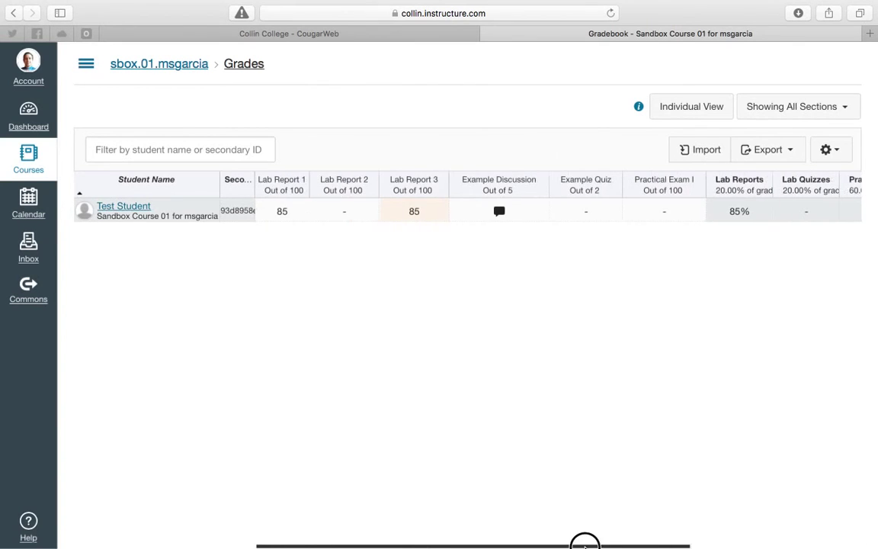
Step through the Test Student's row cell by cell from Lab Report 2 onward, without entering any grades.
click(345, 214)
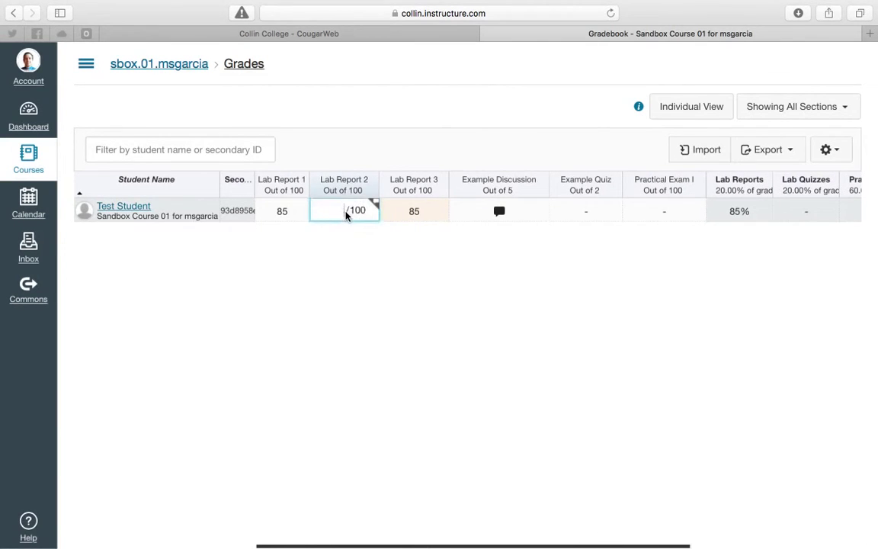
key(Tab)
key(Tab)
key(Tab)
key(Tab)
key(Tab)
key(Tab)
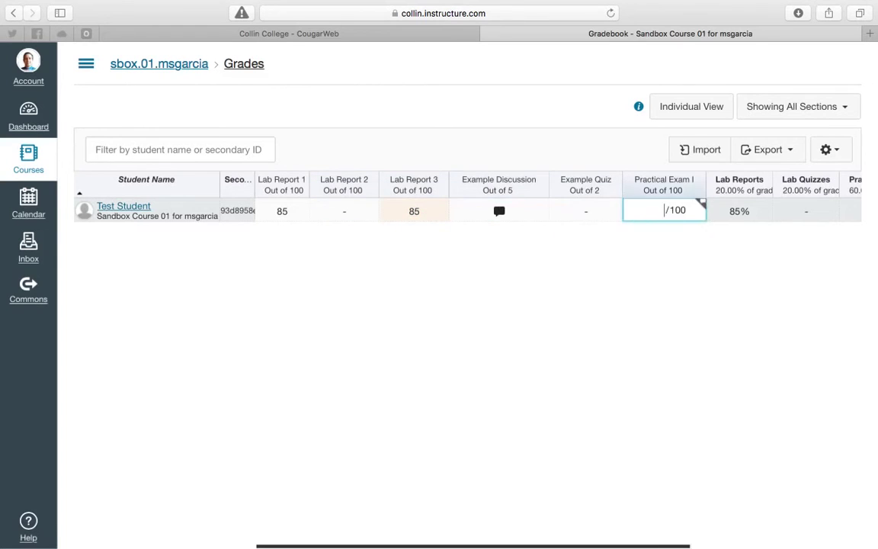
key(Tab)
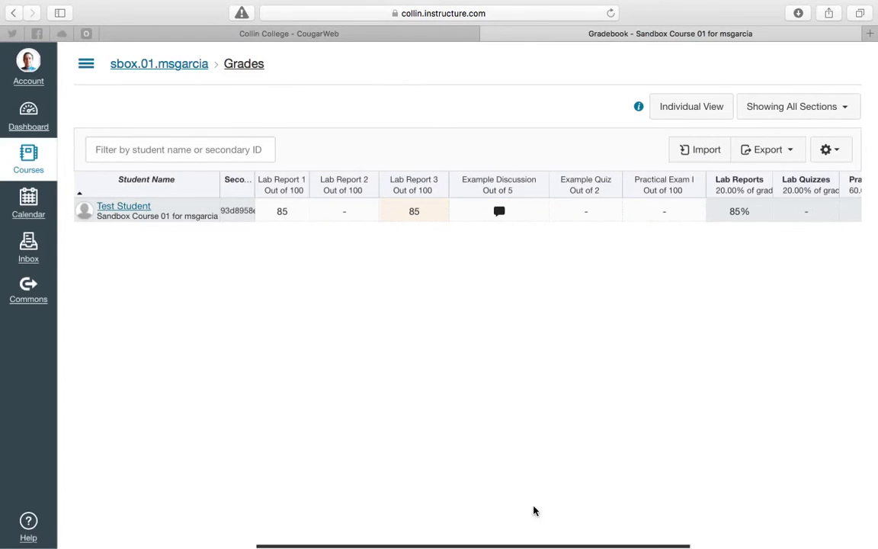
drag(554, 547, 433, 525)
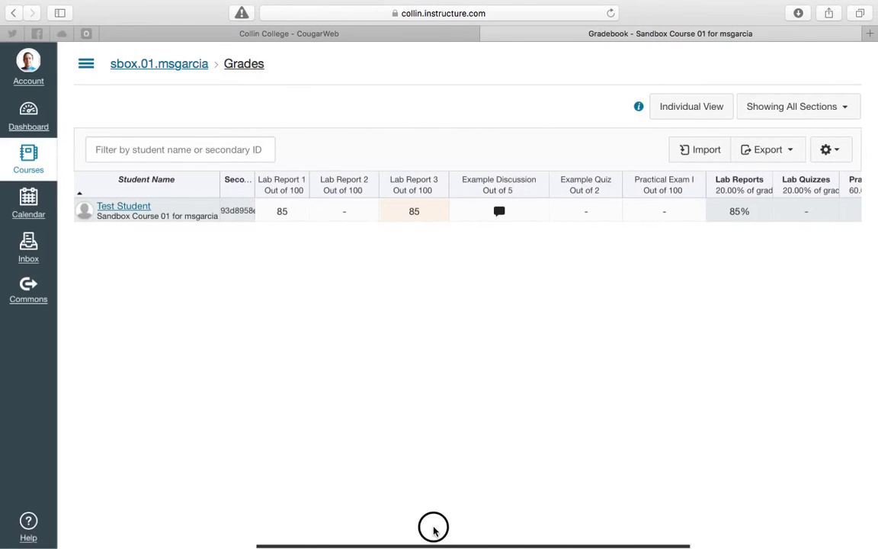
Narrow the columns for Lab Reports 1 to 3, Example Discussion, Example Quiz and Practical Exam I.
mouse_move(308, 180)
mouse_down()
mouse_move(287, 181)
mouse_move(294, 180)
mouse_up()
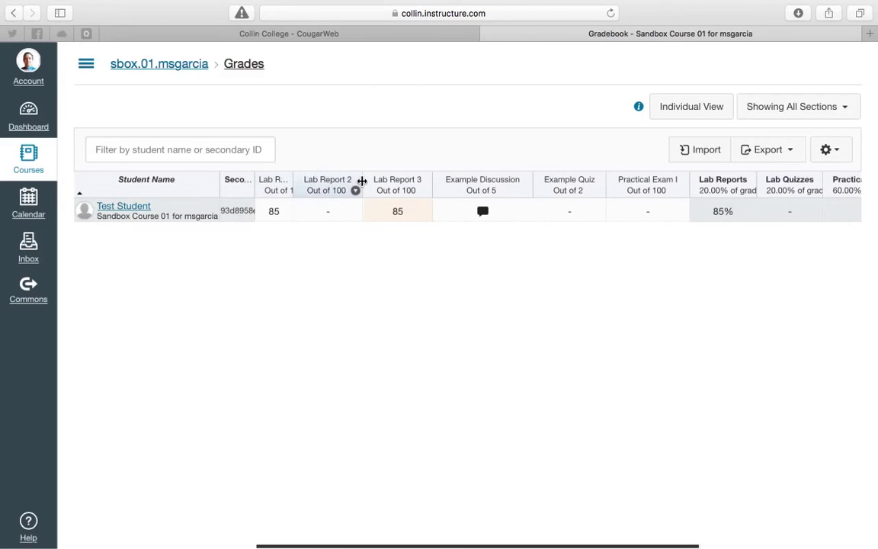
drag(362, 181, 333, 179)
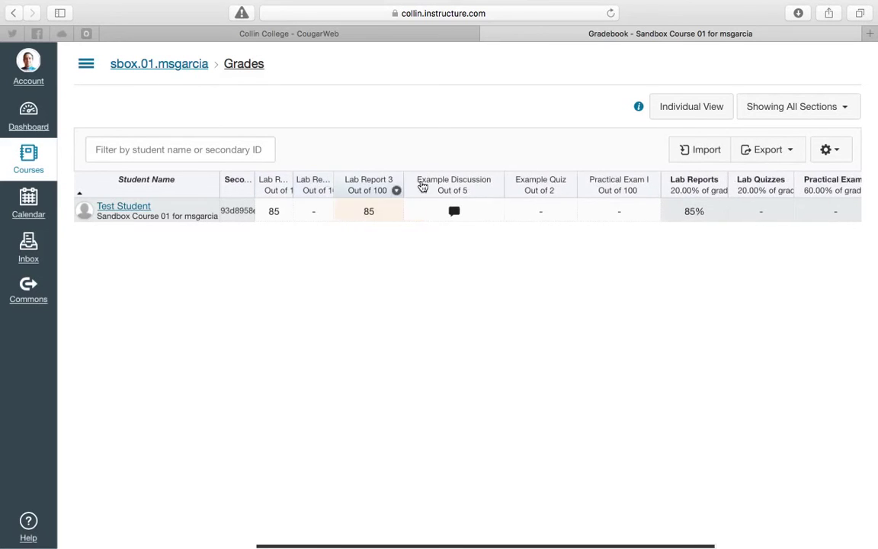
drag(387, 183, 378, 182)
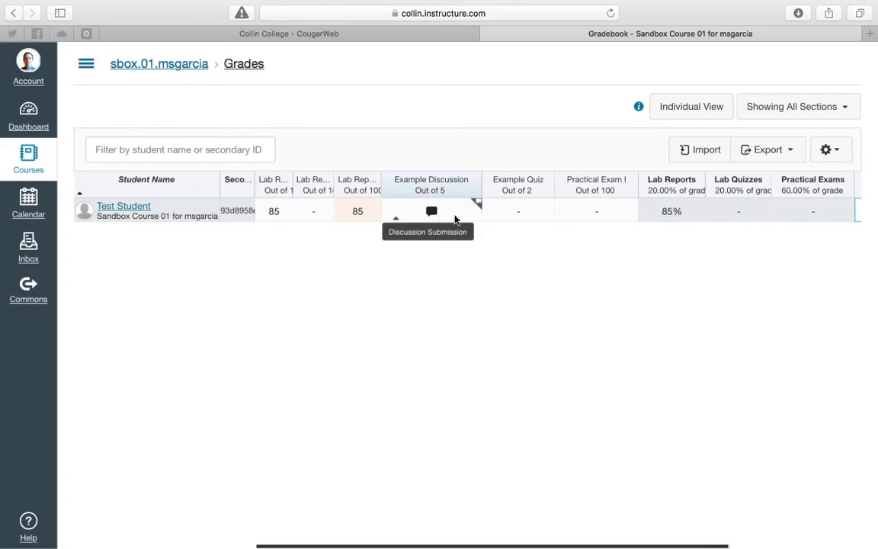
drag(480, 185, 437, 185)
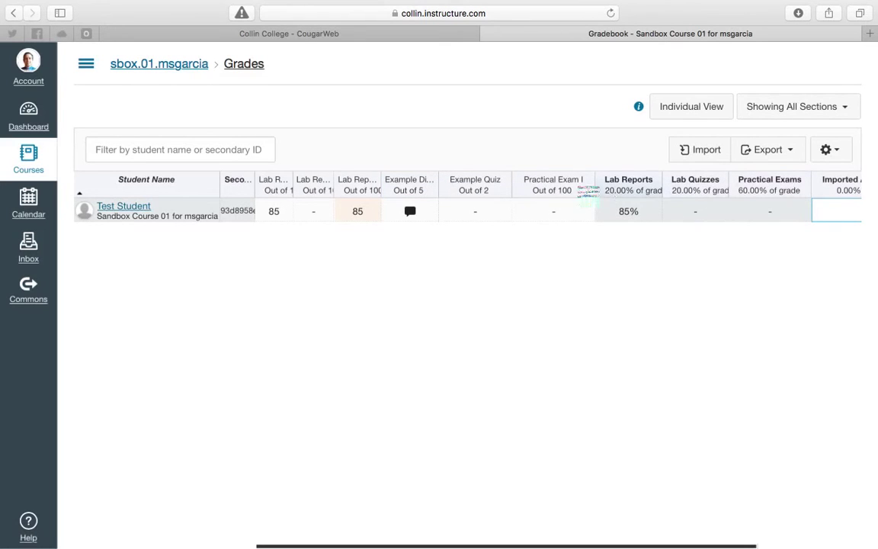
drag(511, 185, 477, 186)
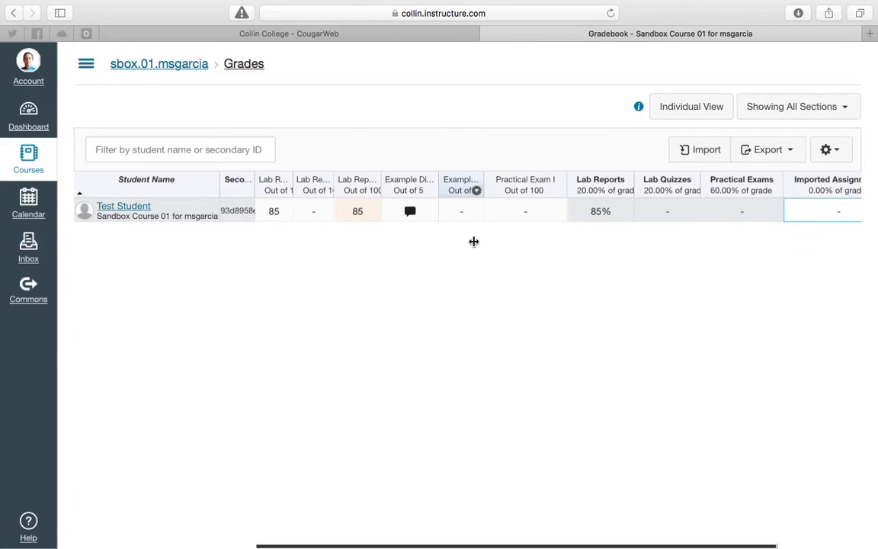
drag(567, 181, 524, 189)
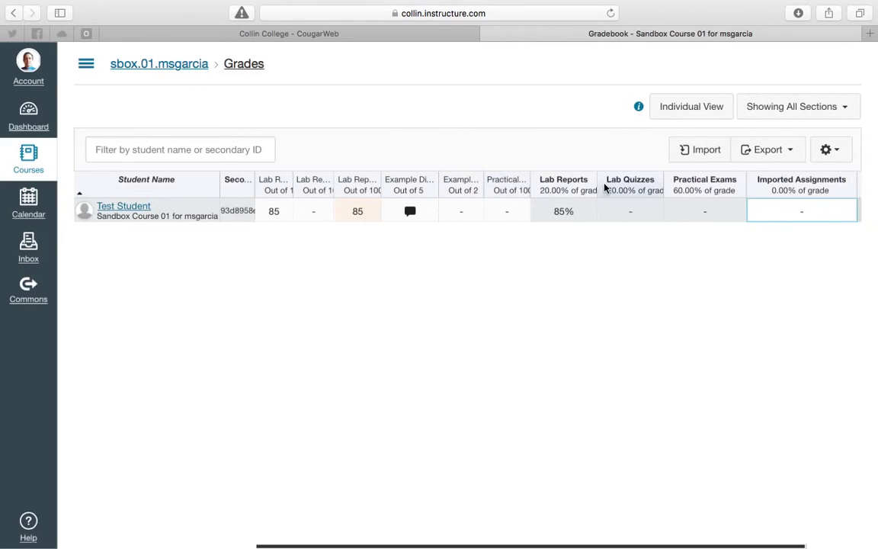
Narrow the Lab Reports and Lab Quizzes assignment group columns.
drag(597, 183, 577, 181)
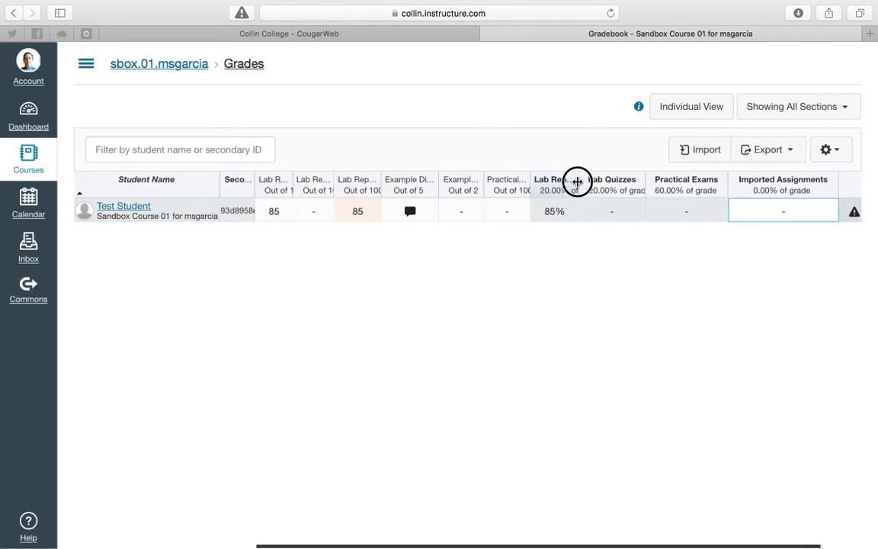
drag(644, 183, 625, 186)
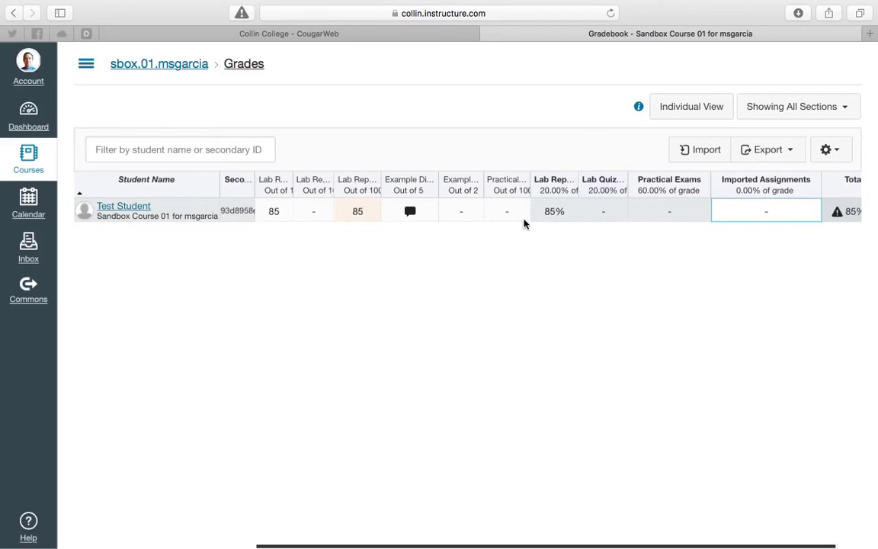
mouse_move(548, 211)
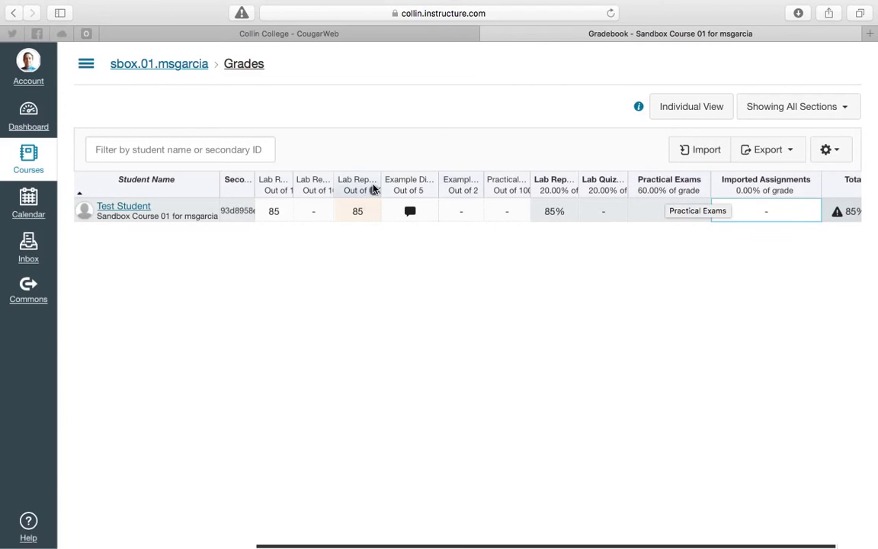
Widen the Lab Report 1 column to show its full title, and look over its assignment options.
drag(292, 182, 364, 186)
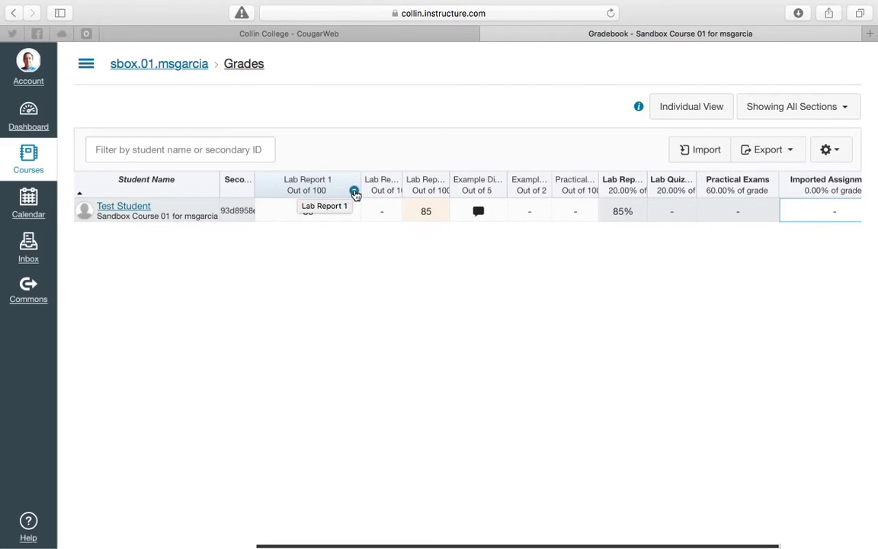
click(355, 191)
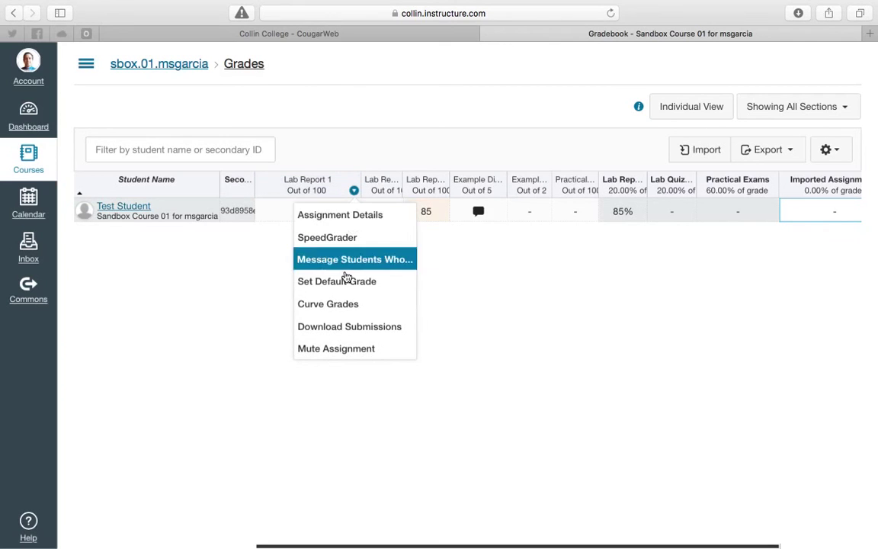
click(354, 191)
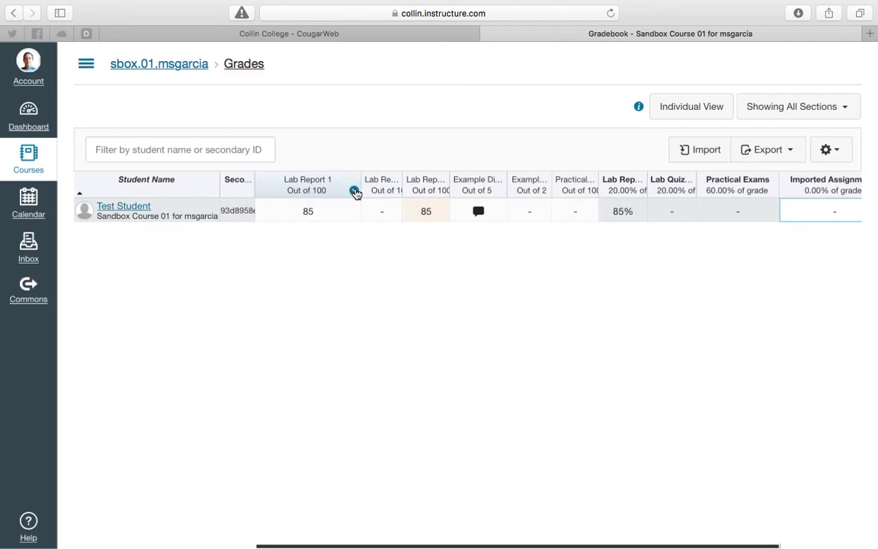